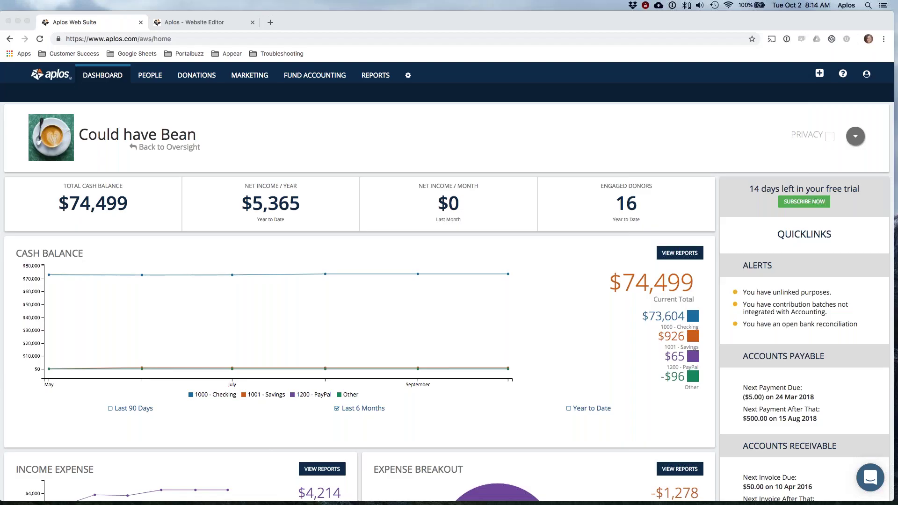
- Launch the Website Builder wizard from Marketing > WebBuilder > Pages & Menu
left_click(313, 27)
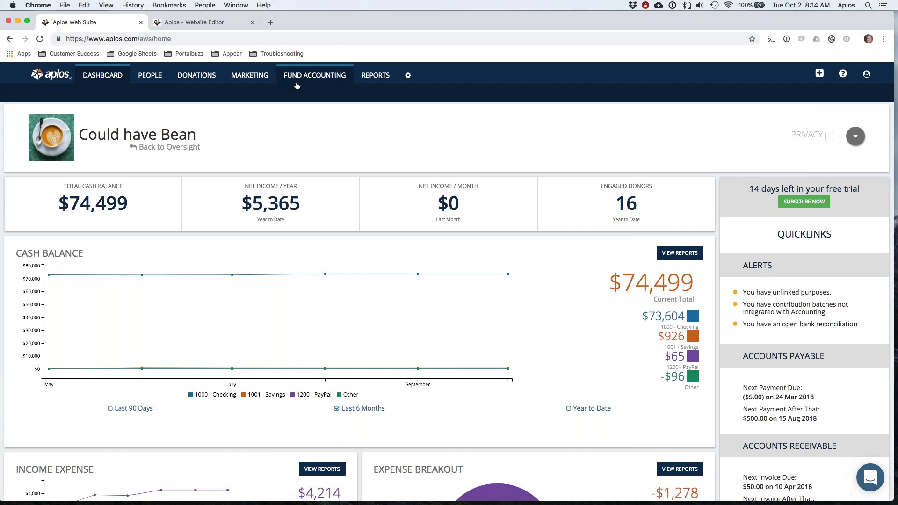
mouse_move(249, 76)
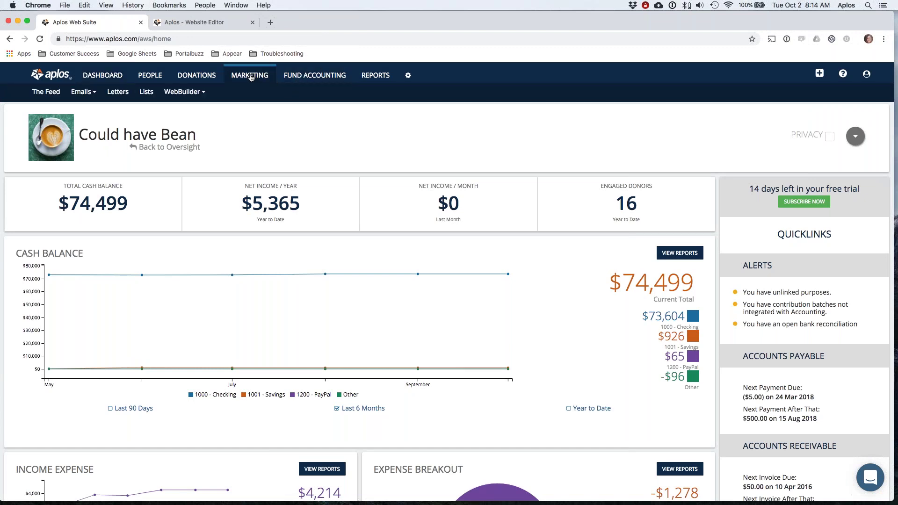
left_click(206, 90)
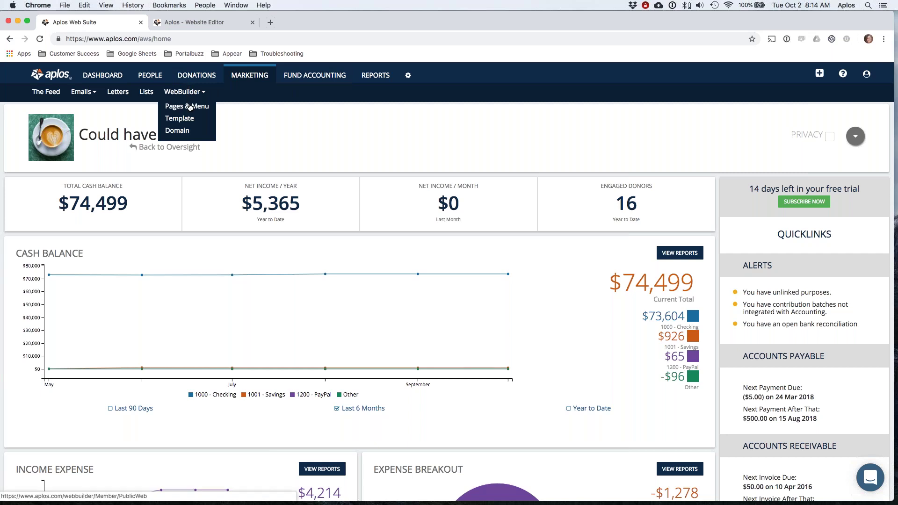
left_click(188, 107)
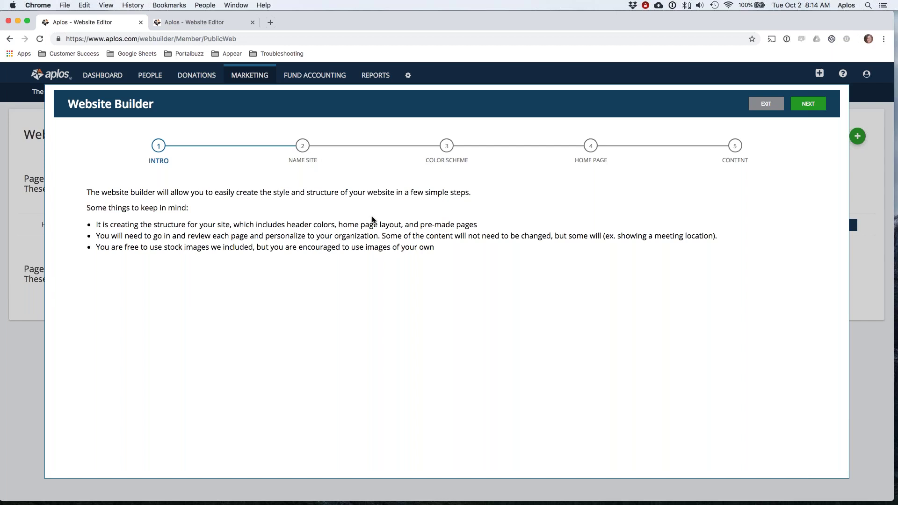
- Advance to the naming step and check the web address couldhavebean.aplos.org
left_click(808, 104)
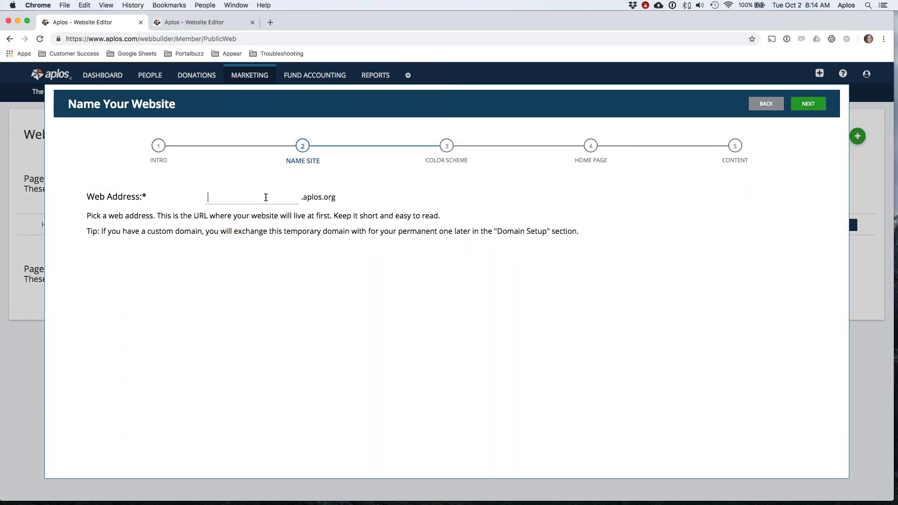
type("could")
type("havebean")
left_click_drag(208, 197, 261, 199)
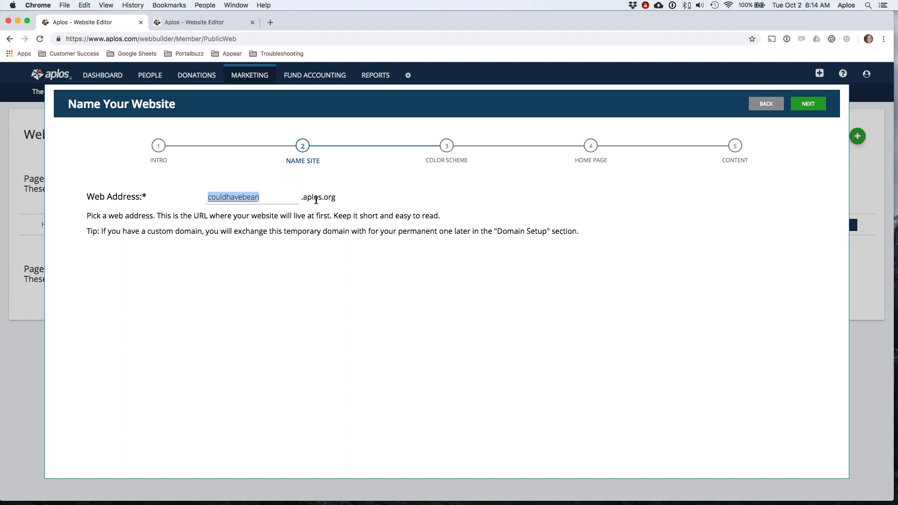
left_click(349, 205)
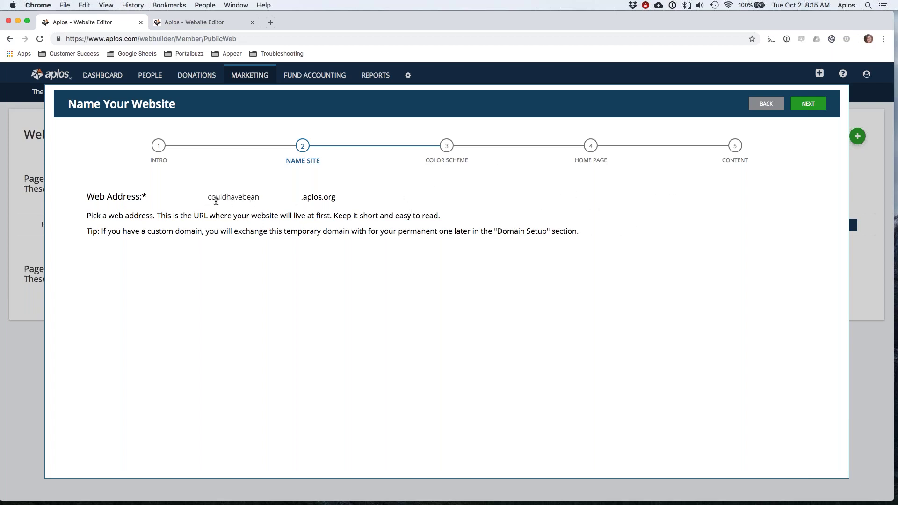
left_click_drag(207, 197, 281, 199)
left_click(282, 199)
- Accept couldhavebean.aplos.org and advance to the colour scheme step, Dark Blue selected
left_click(809, 104)
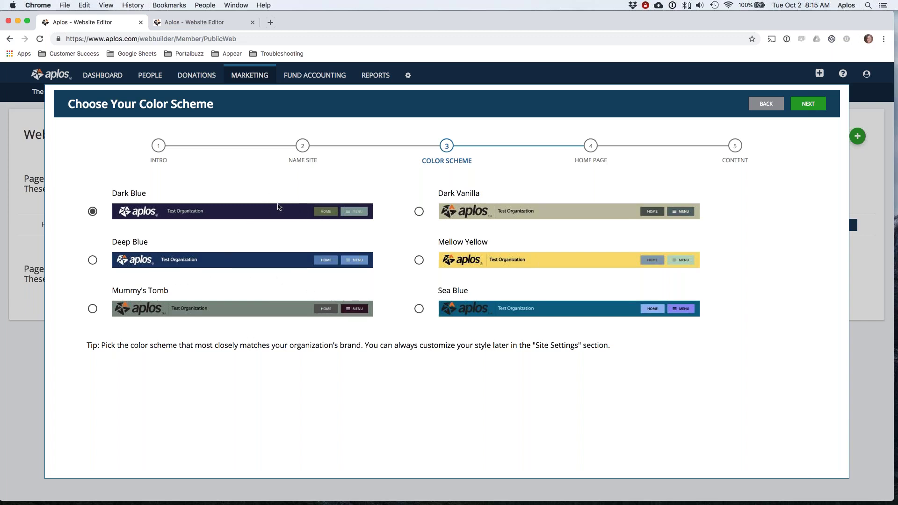
- Keep Dark Blue, pick the Home - What's New - Testimonials layout, and continue to More Pages
left_click(810, 104)
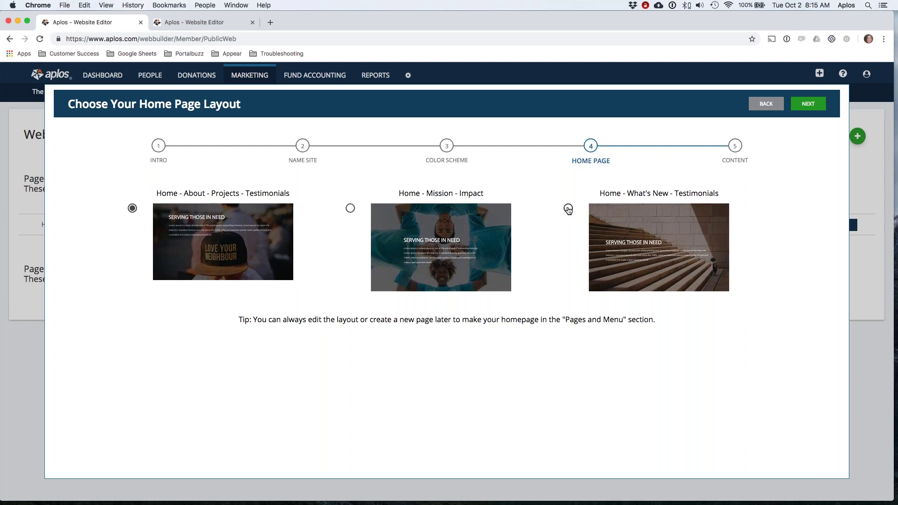
left_click(568, 209)
left_click(808, 104)
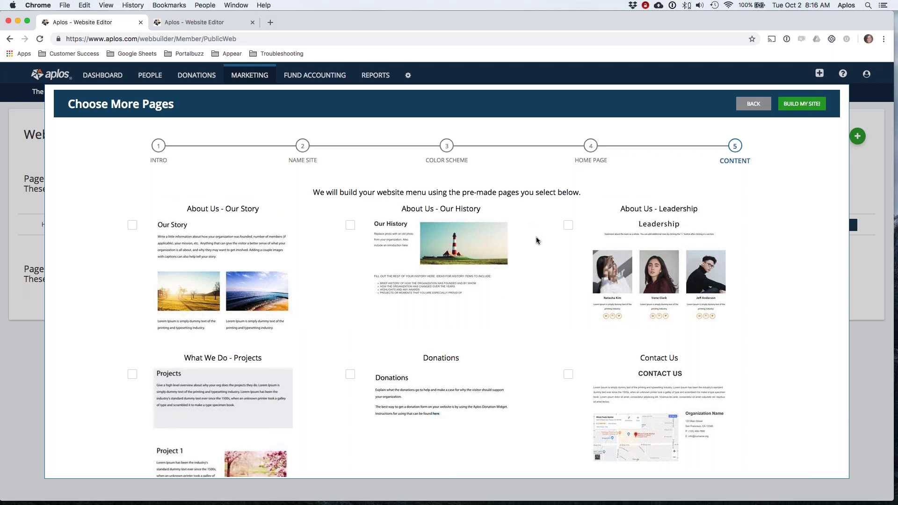
scroll(517, 208, "down", 2)
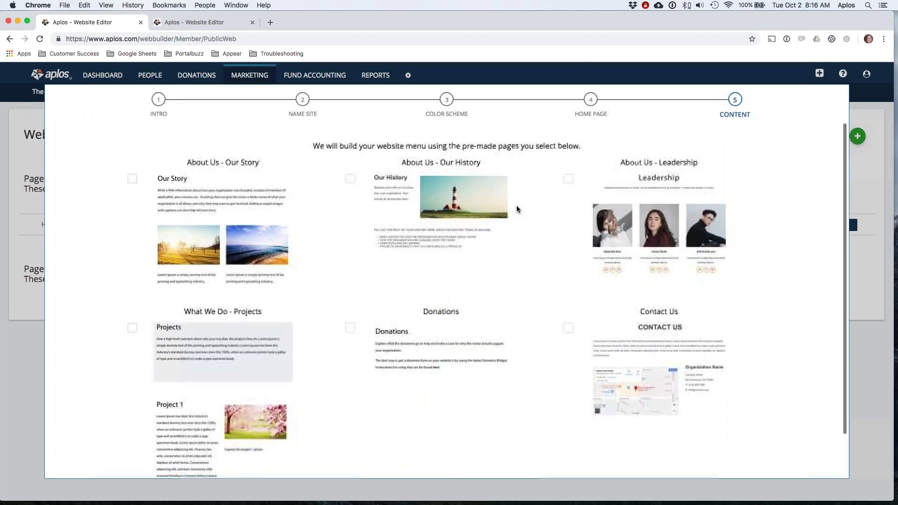
scroll(517, 208, "down", 2)
scroll(517, 209, "up", 1)
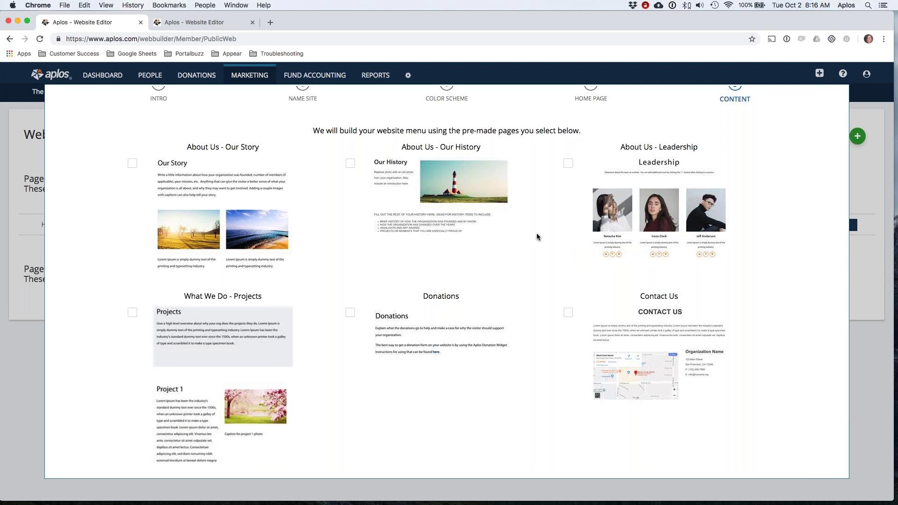
- Tick Our Story, Our History, Leadership, Projects, Donations and Contact Us pages
left_click(132, 163)
left_click(350, 164)
left_click(569, 164)
left_click(132, 313)
left_click(350, 313)
left_click(569, 313)
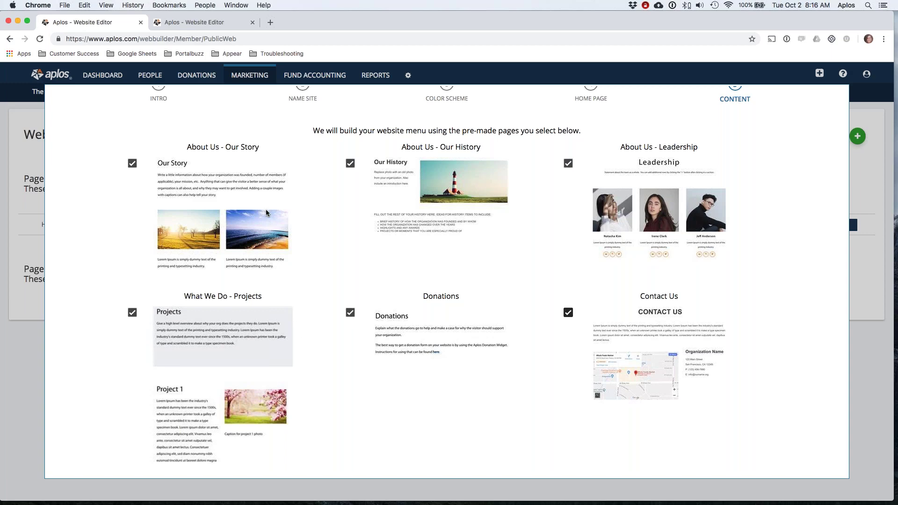
scroll(267, 212, "down", 1)
scroll(266, 209, "up", 3)
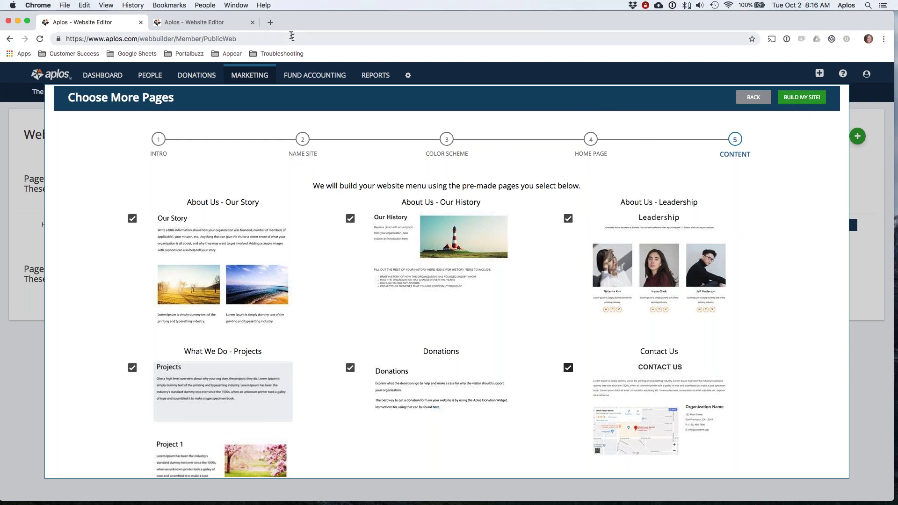
left_click(203, 22)
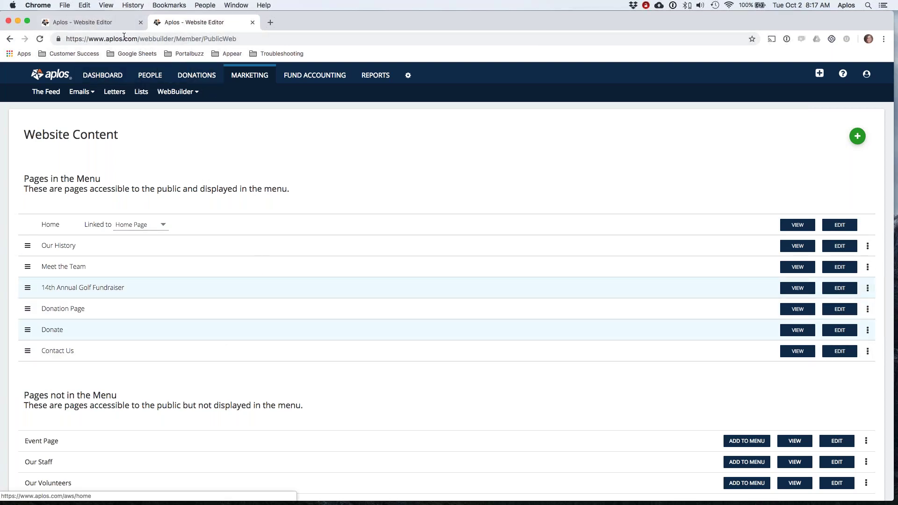
left_click(84, 22)
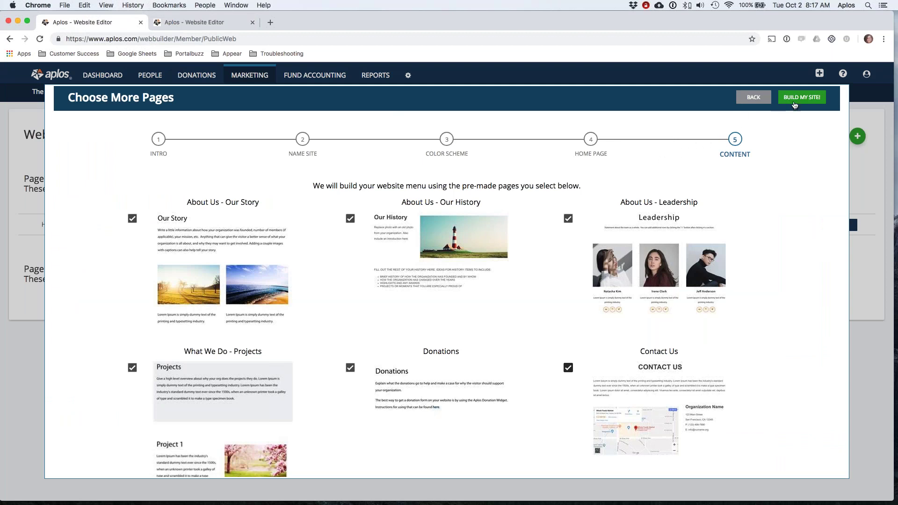